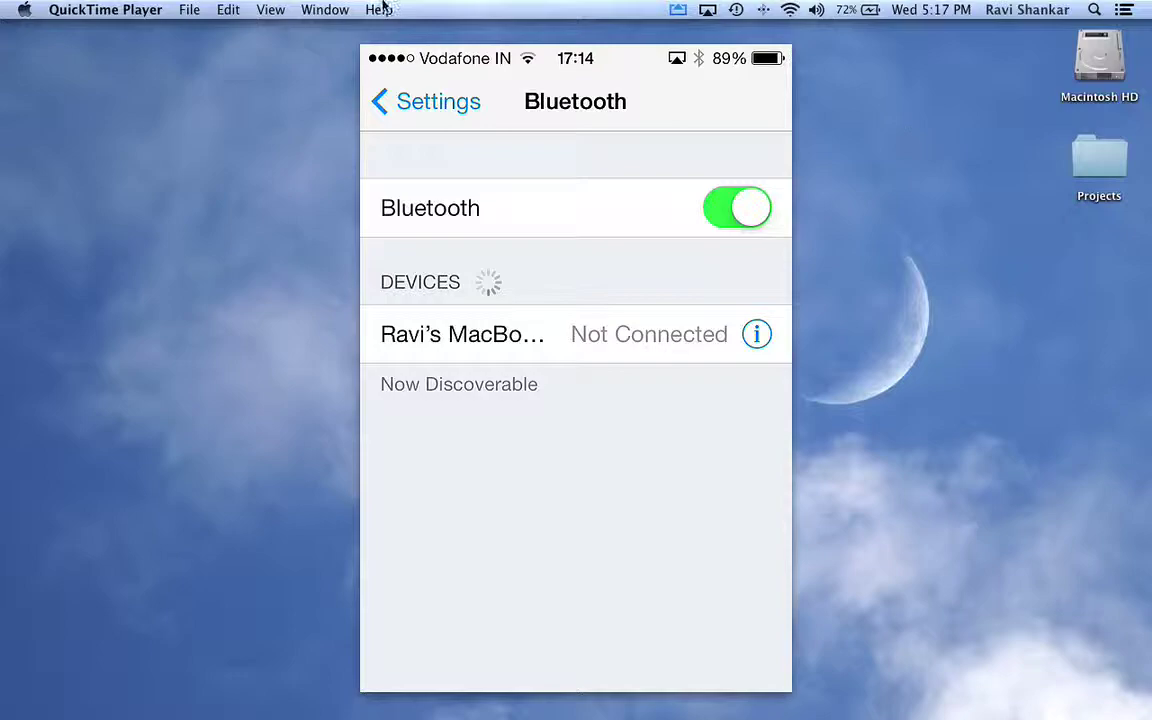
click(763, 10)
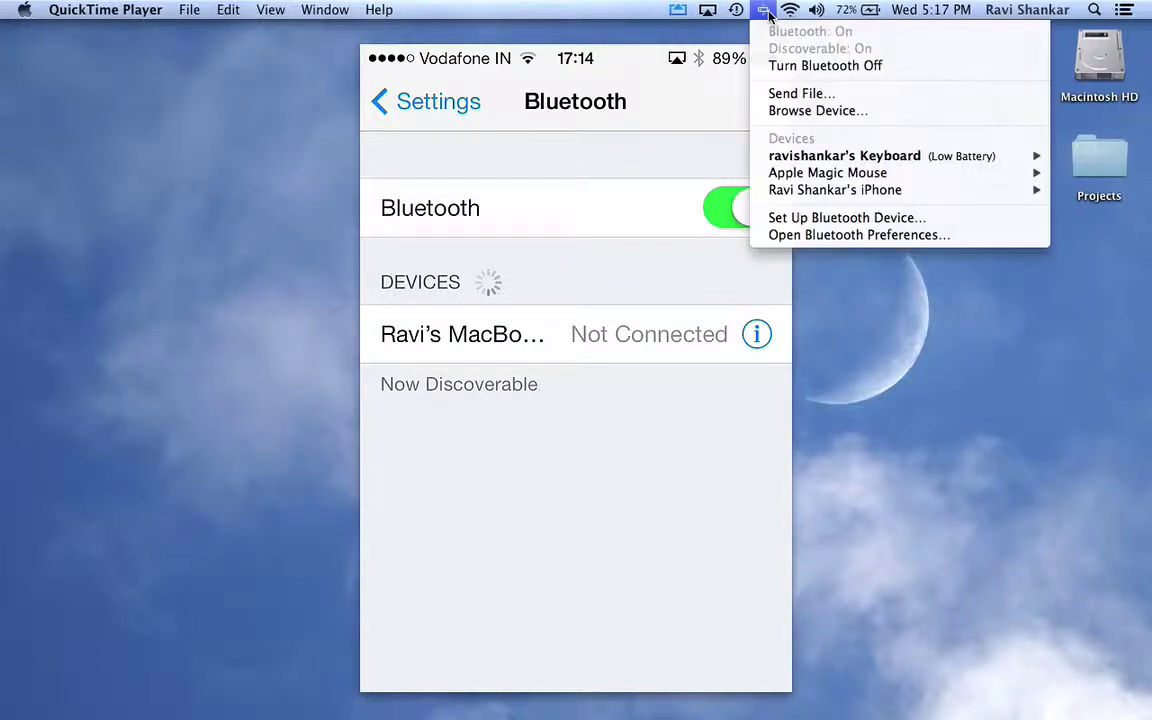
click(842, 219)
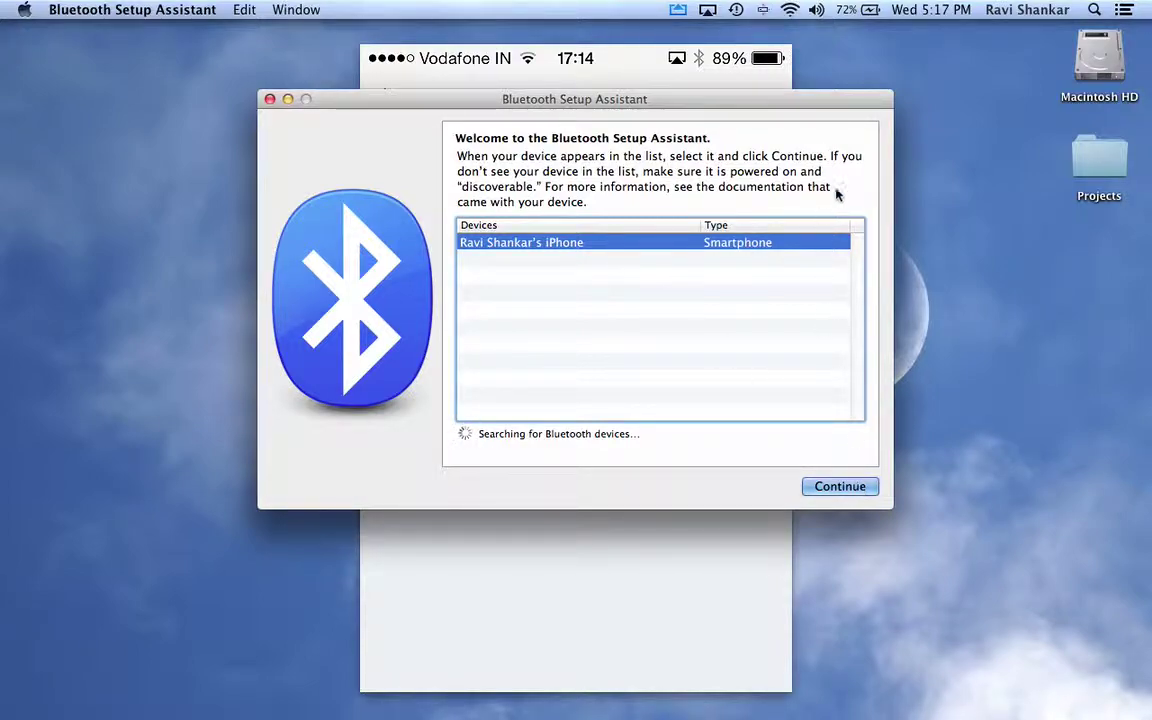
drag(375, 124, 534, 134)
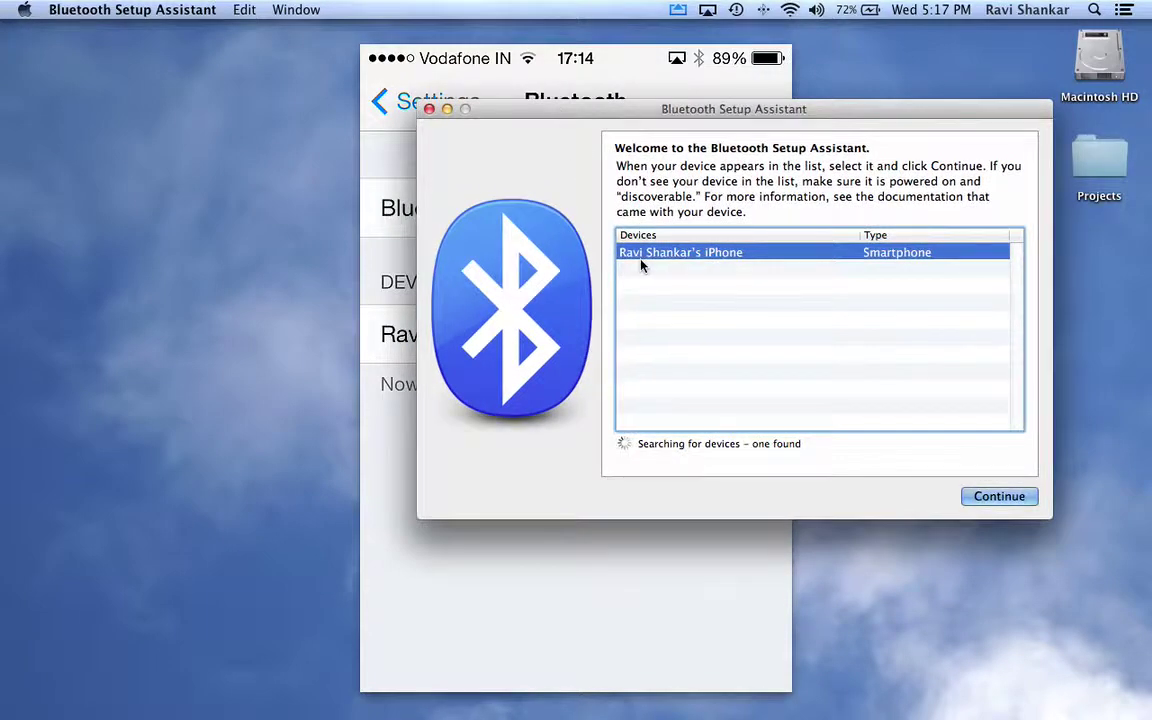
click(430, 110)
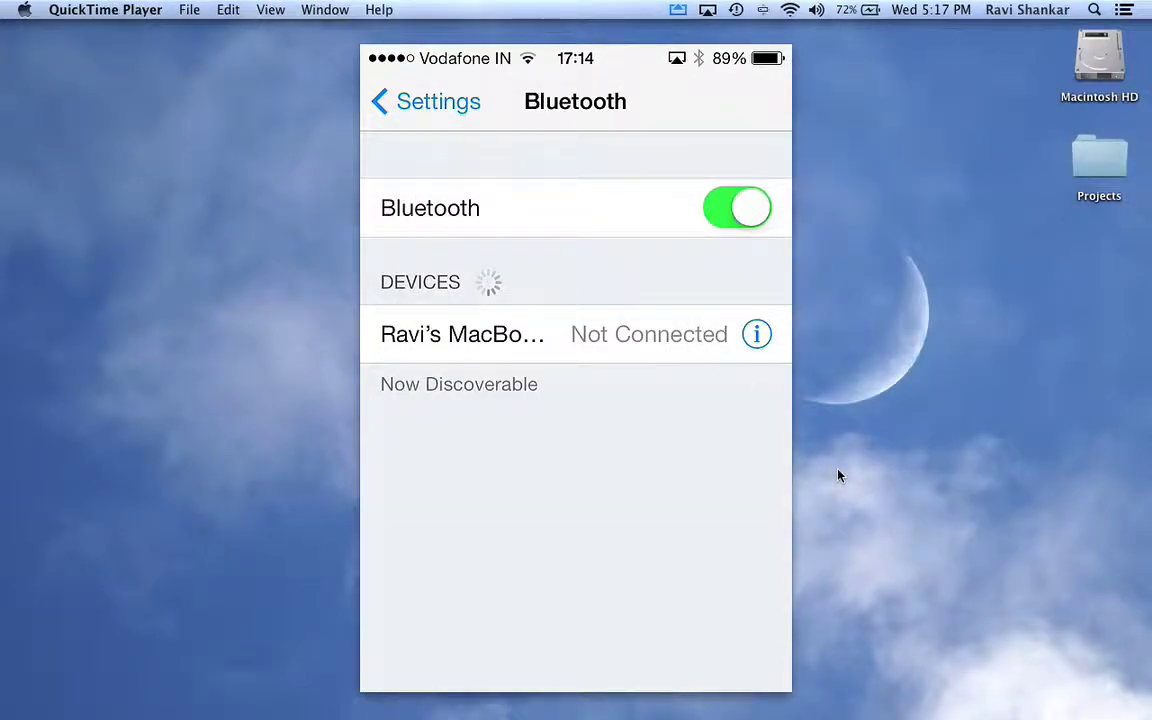
click(856, 497)
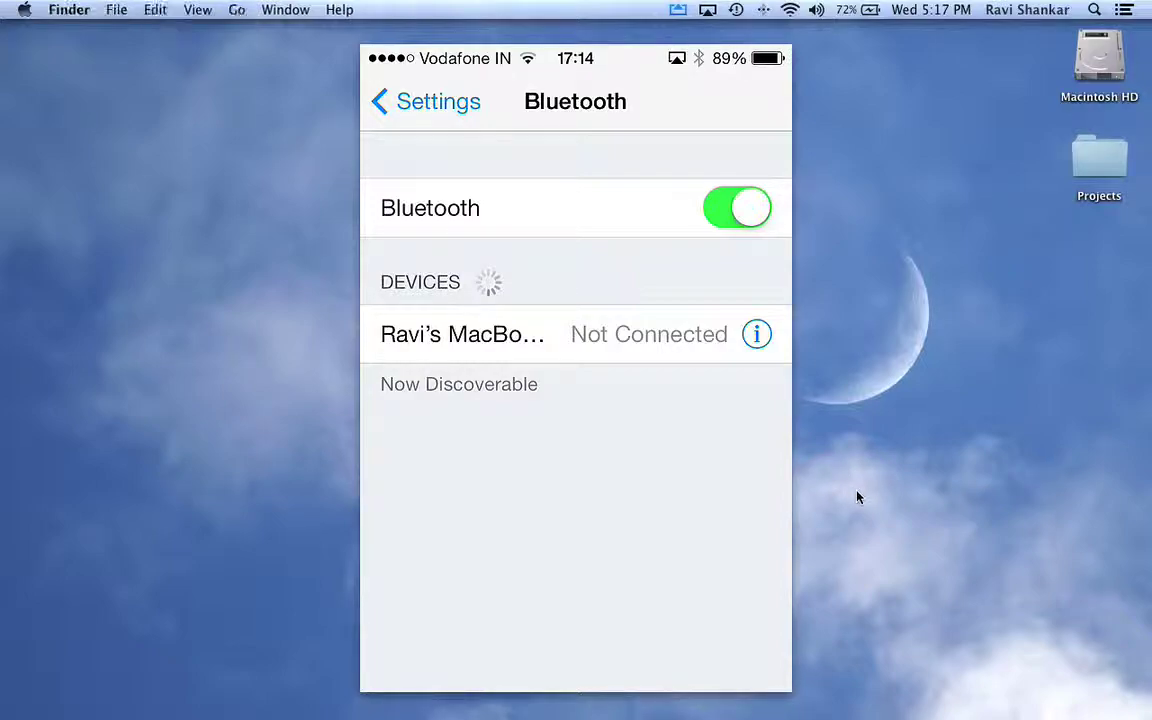
click(632, 69)
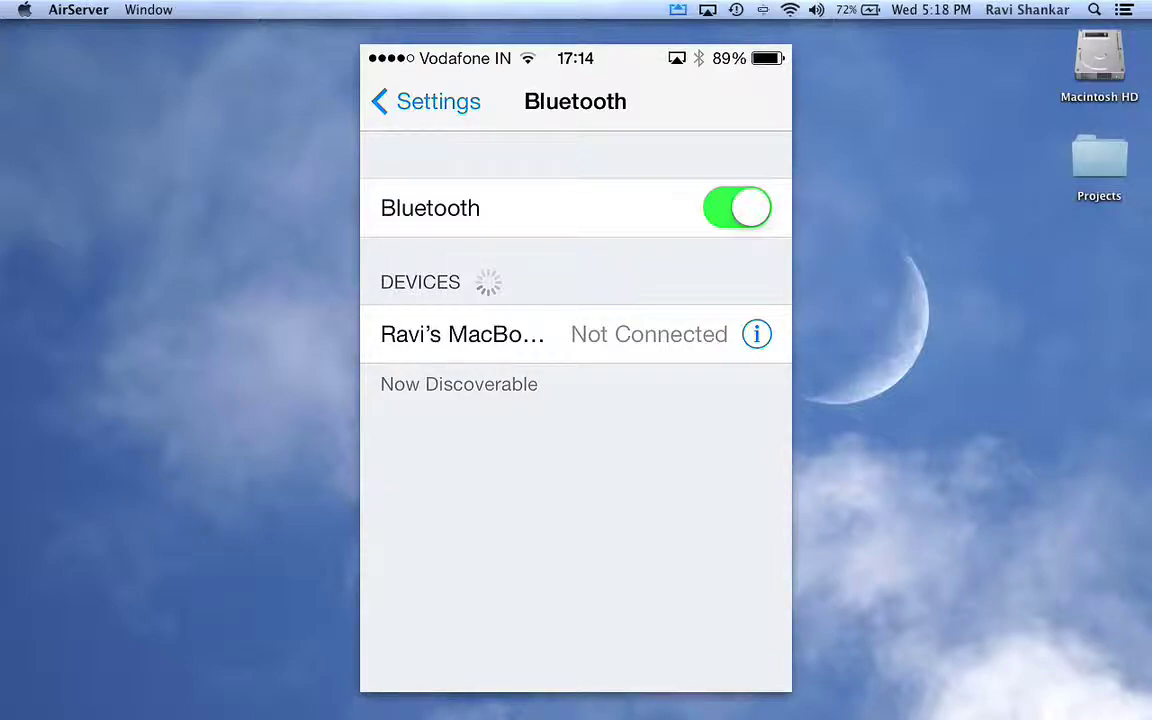
key(super+w)
mouse_move(575, 400)
click(930, 10)
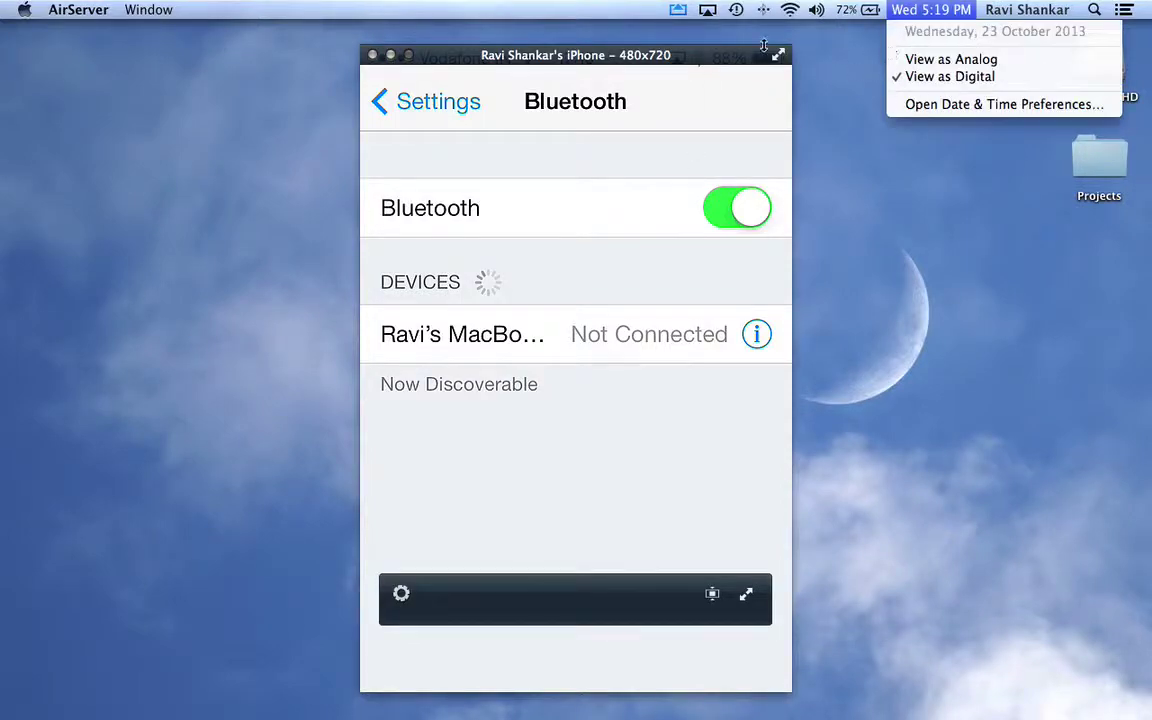
Step: Close the AirServer iPhone mirror and open System Preferences from the Apple menu, centred on screen
click(3, 17)
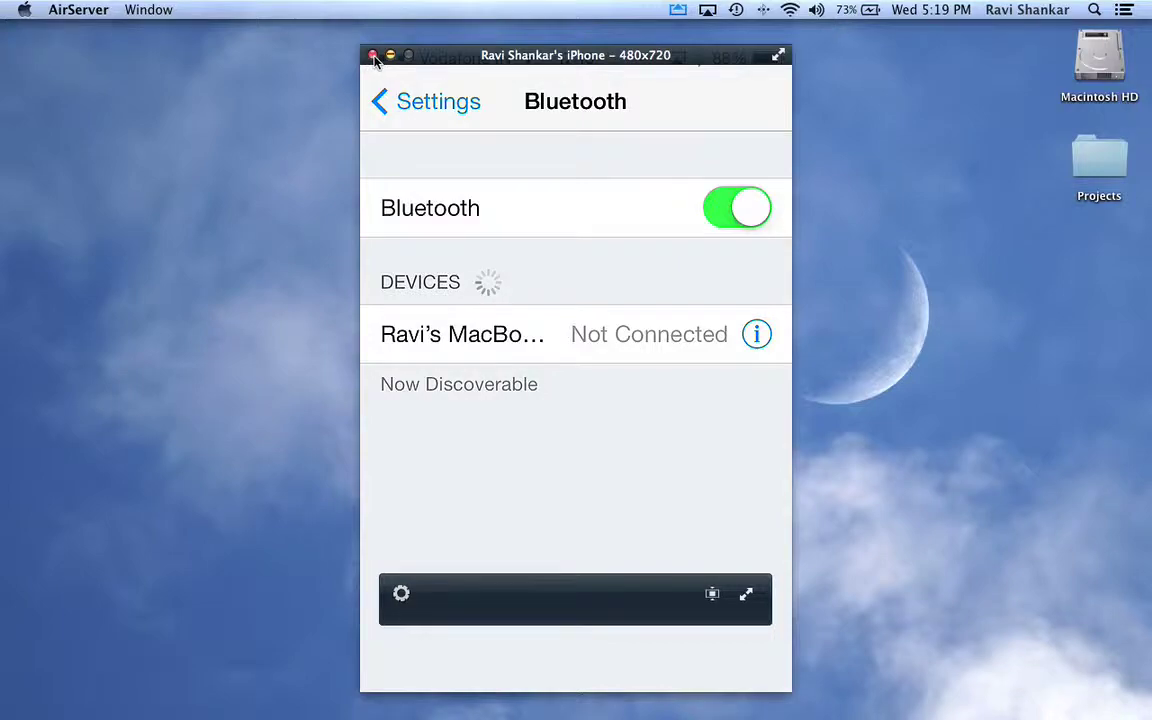
click(373, 56)
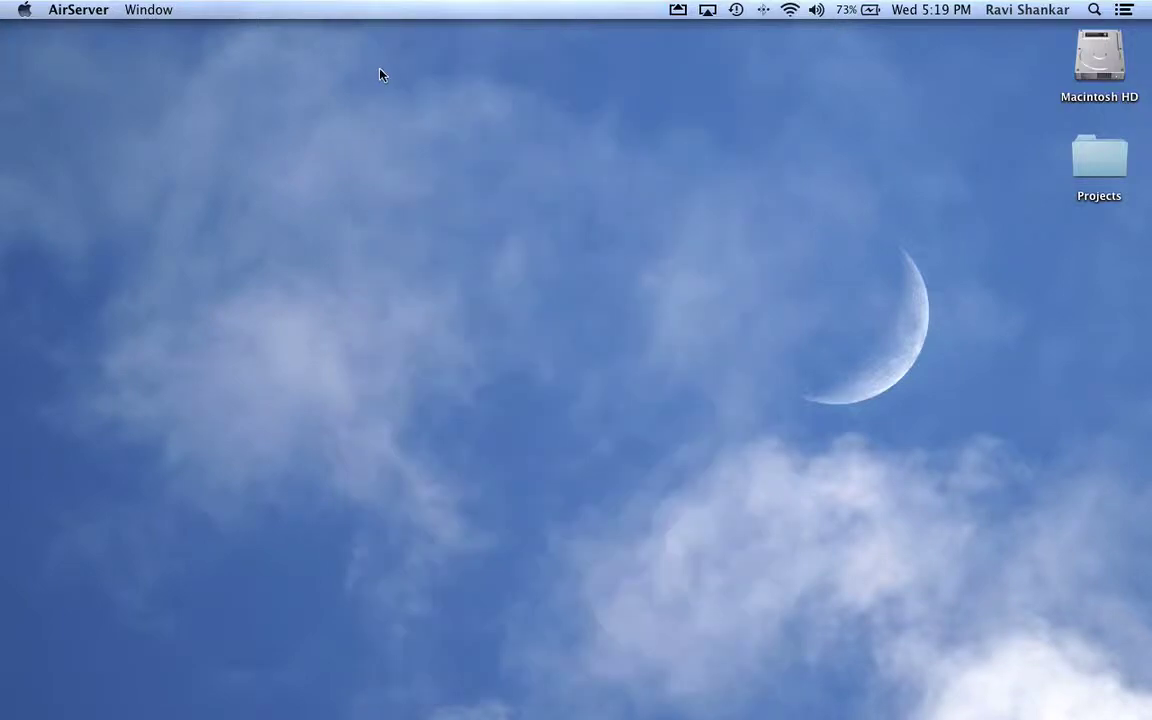
click(30, 10)
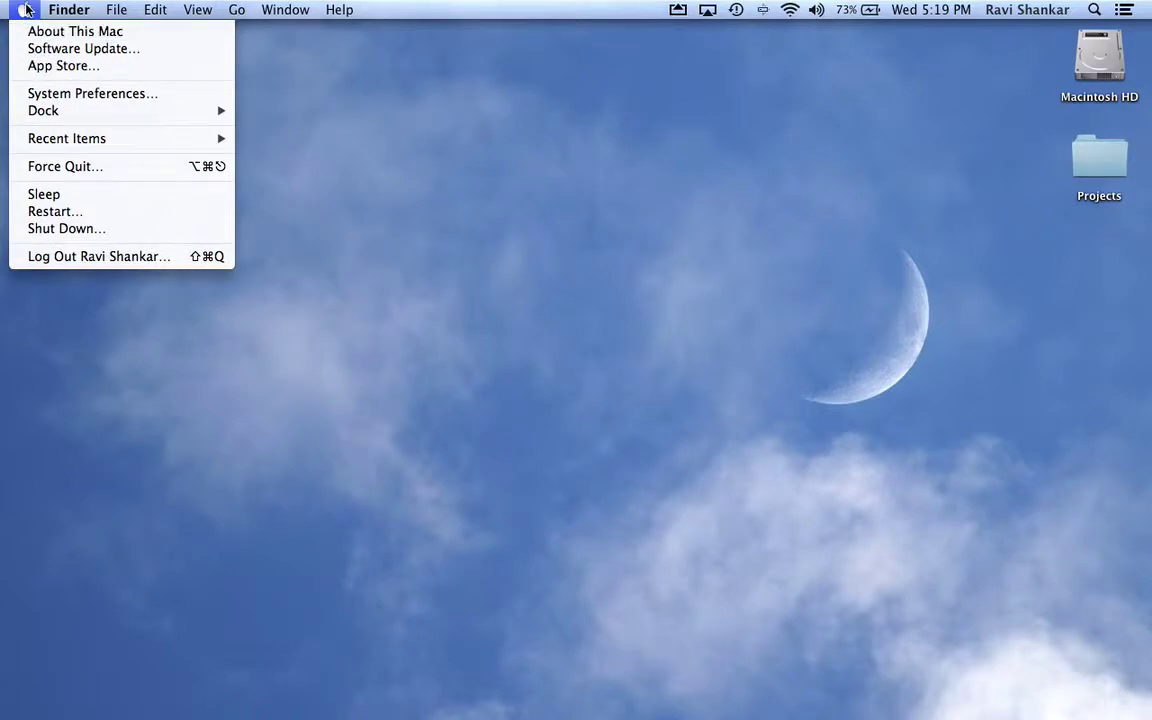
click(60, 93)
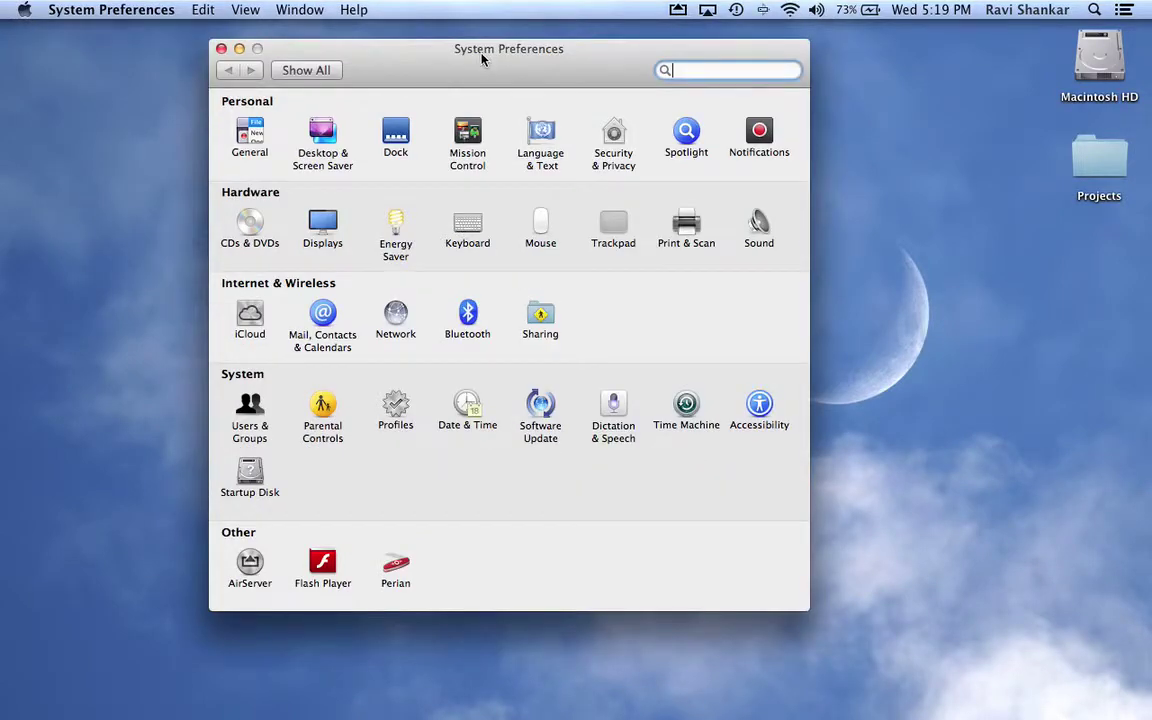
mouse_move(481, 58)
mouse_down()
mouse_move(703, 69)
mouse_move(637, 62)
mouse_up()
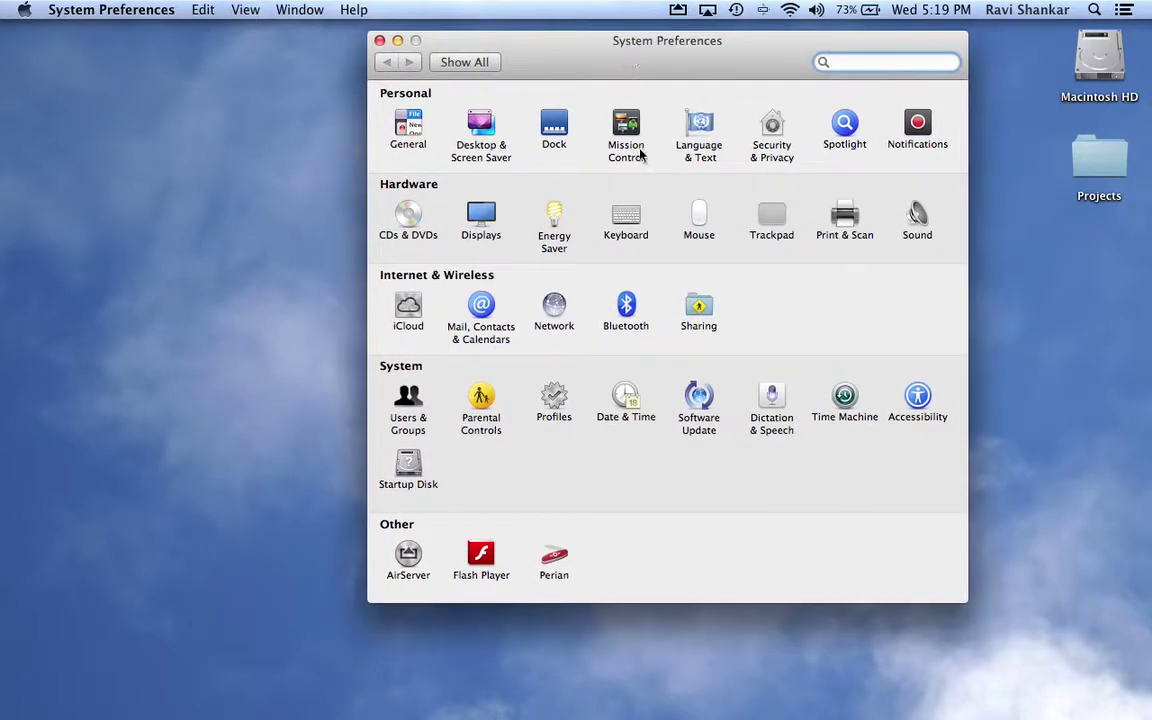
Step: Open Sharing, select the computer name, and view the Local Hostname in Edit… without changing it
click(698, 318)
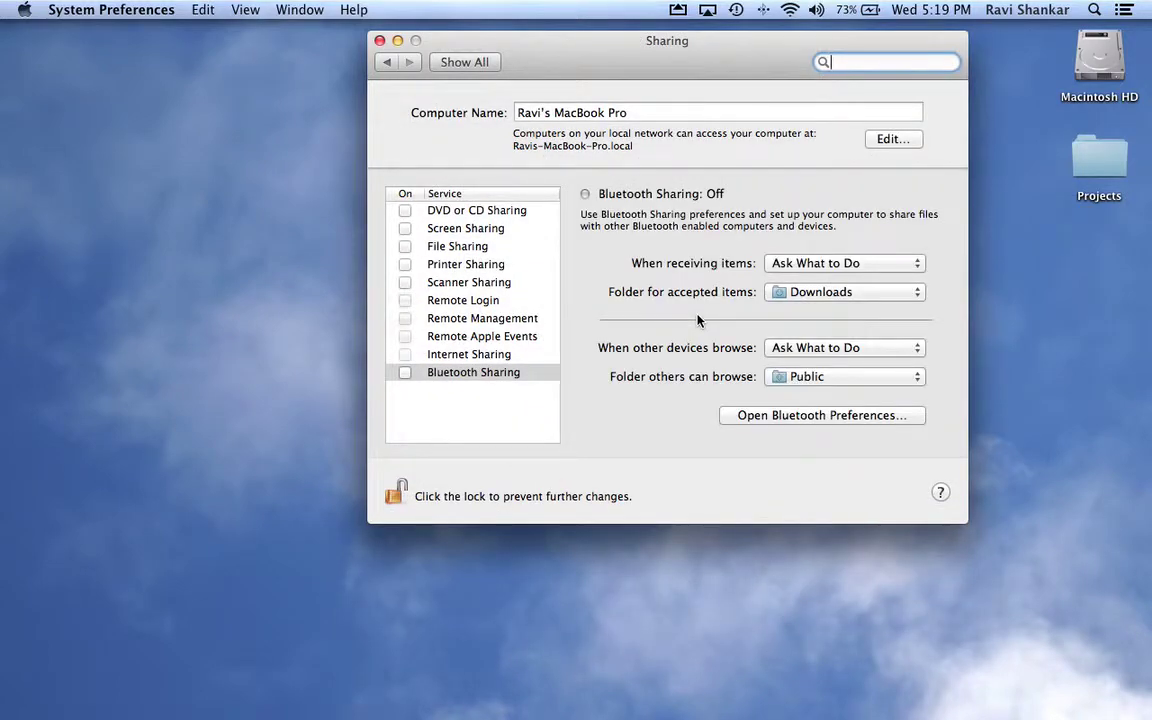
drag(600, 113, 357, 122)
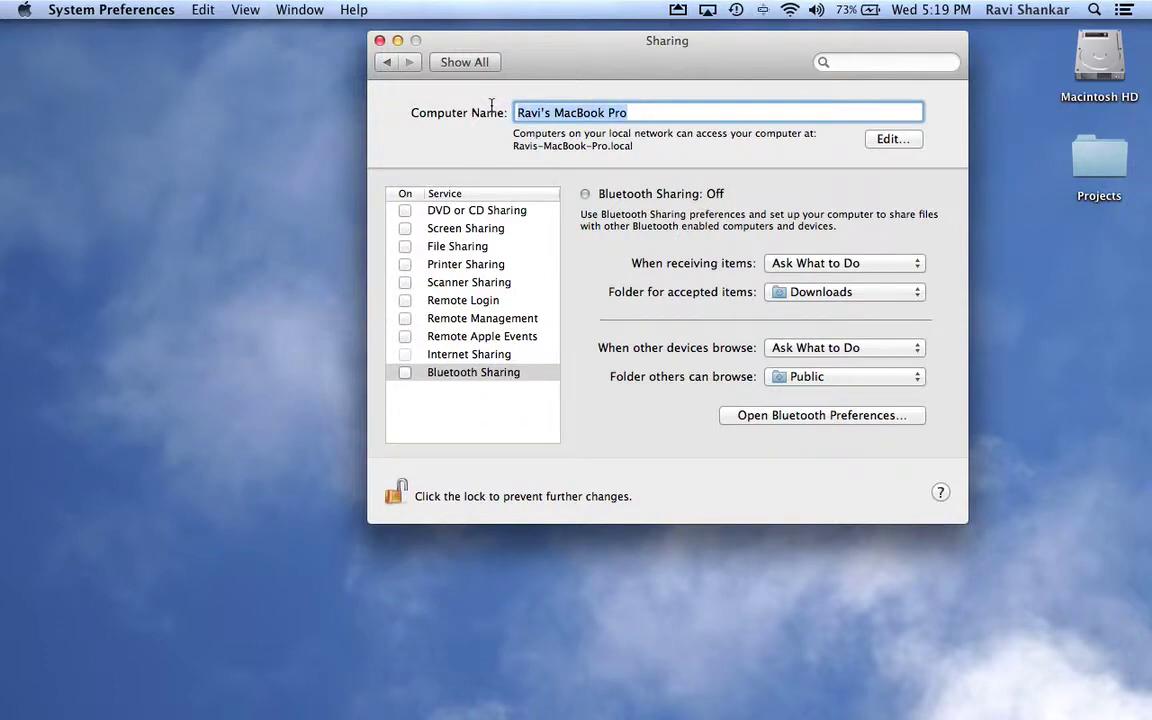
click(746, 117)
click(889, 141)
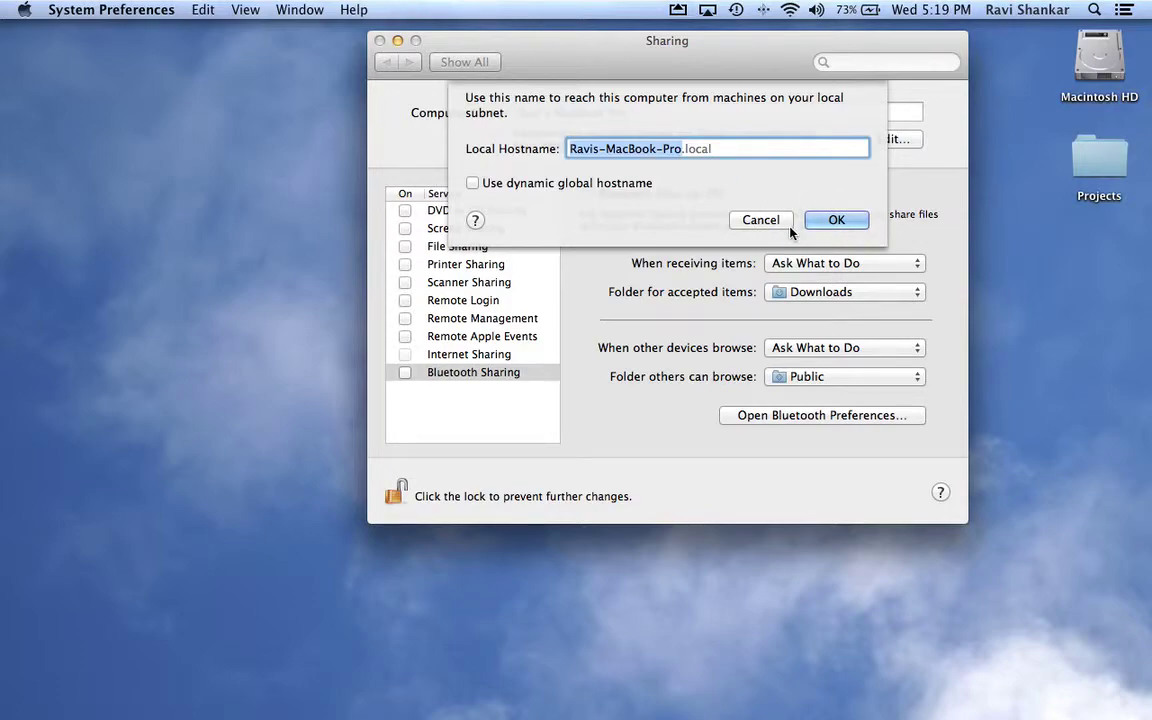
click(836, 224)
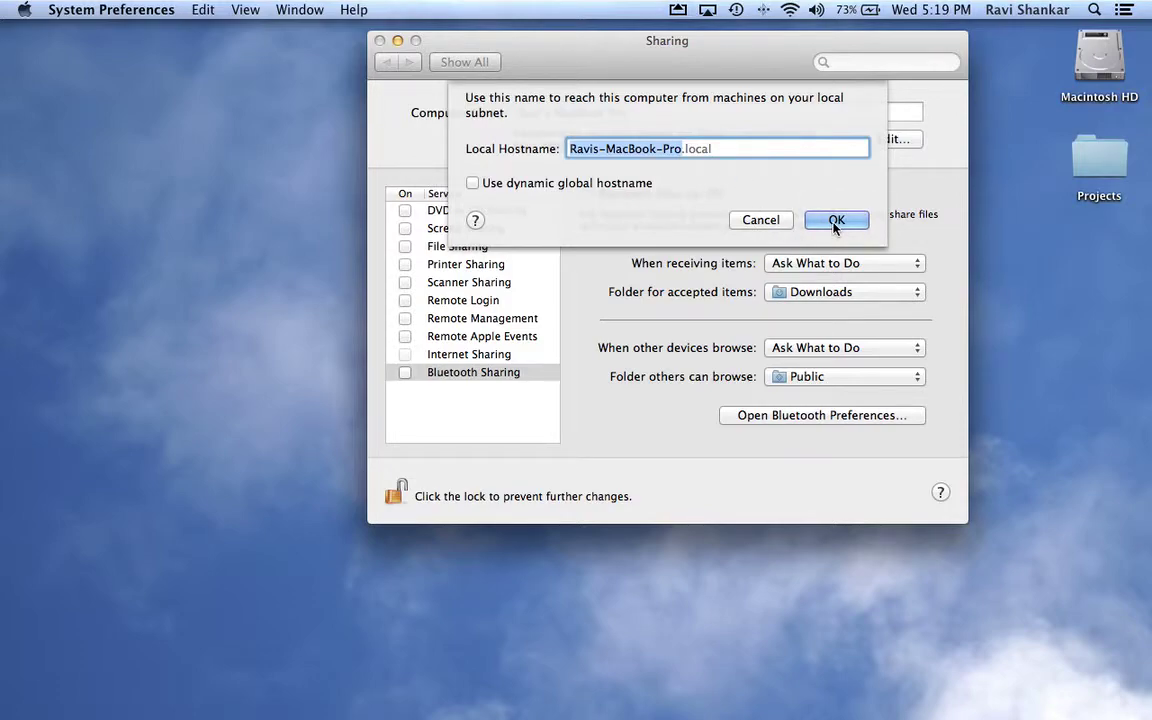
click(757, 226)
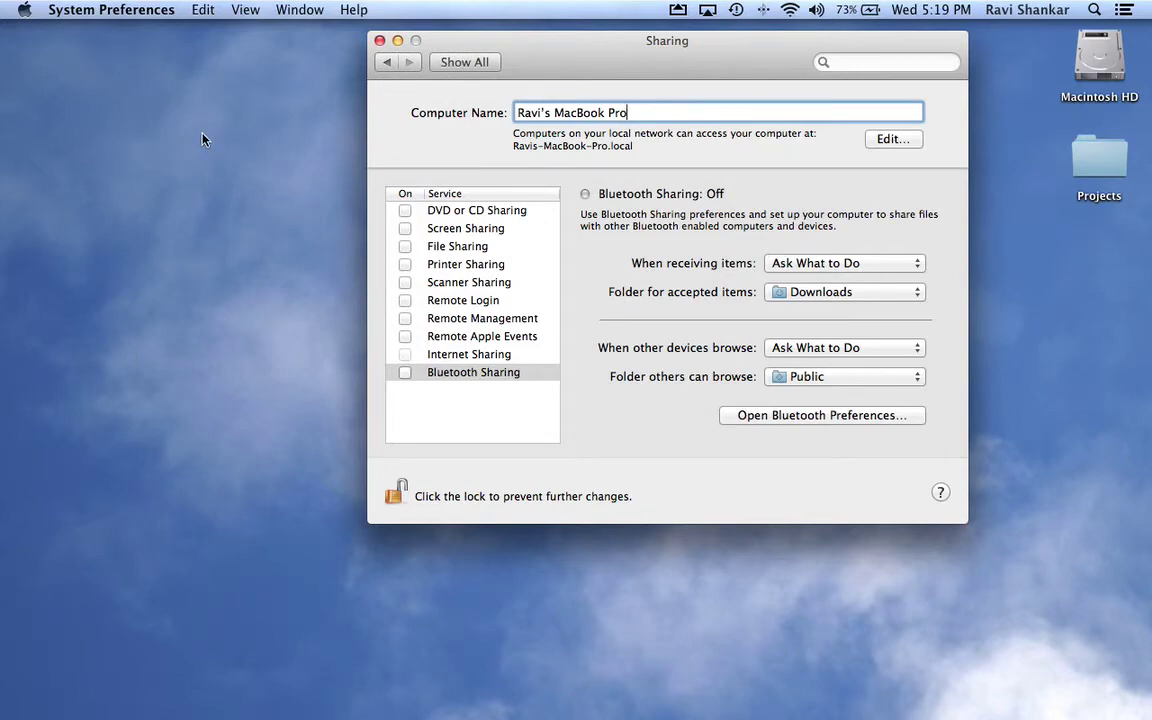